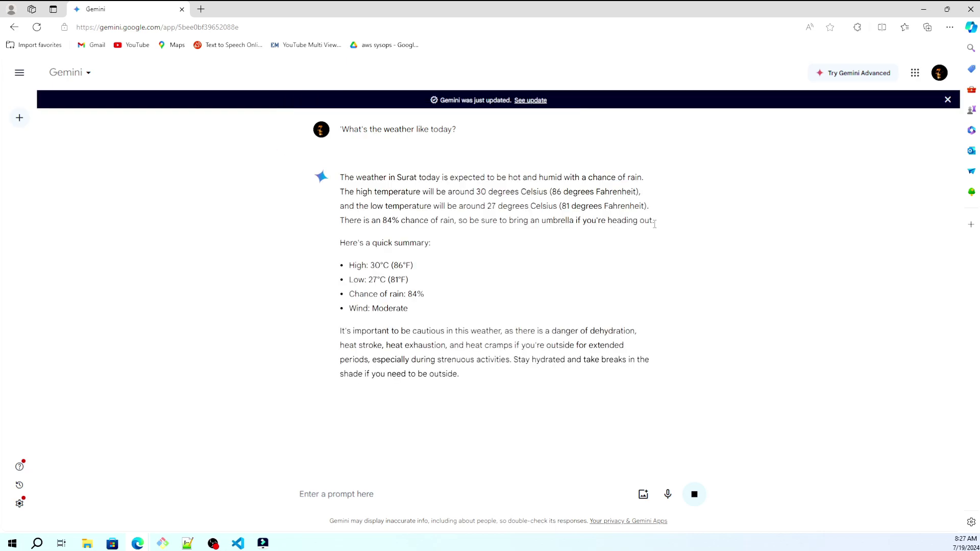
Highlight the Surat forecast paragraph and its summary bullets to read them through.
left_click_drag(397, 177, 622, 234)
left_click_drag(370, 265, 434, 324)
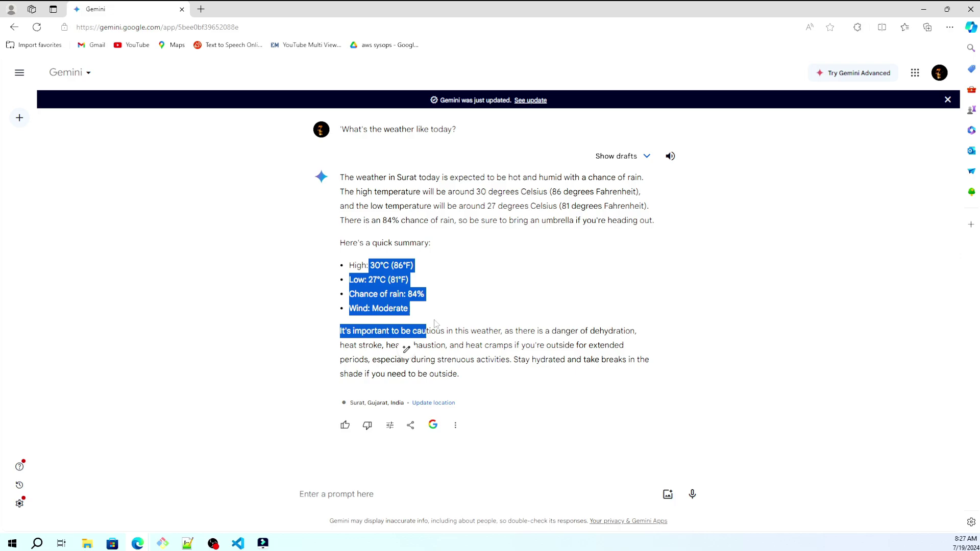
left_click(434, 324)
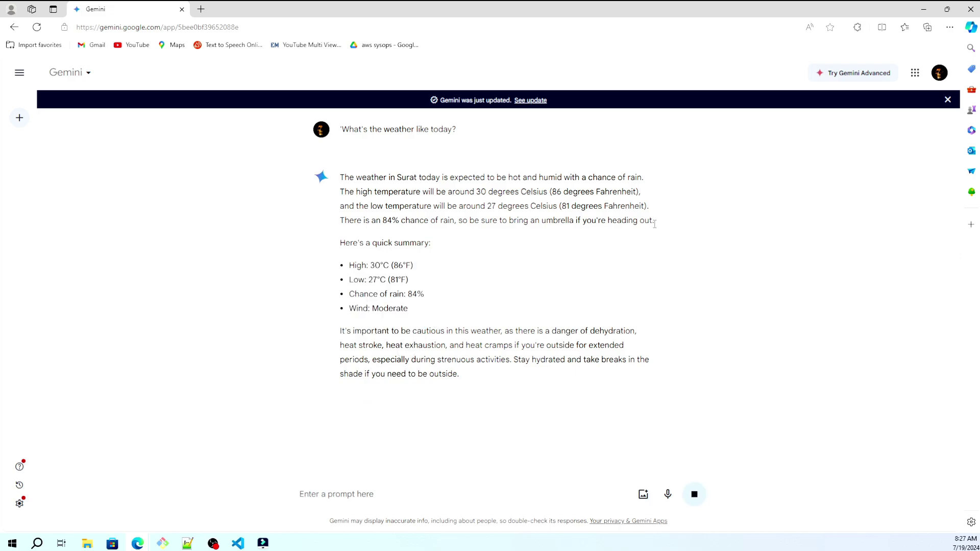
left_click_drag(397, 177, 621, 234)
left_click_drag(370, 265, 434, 324)
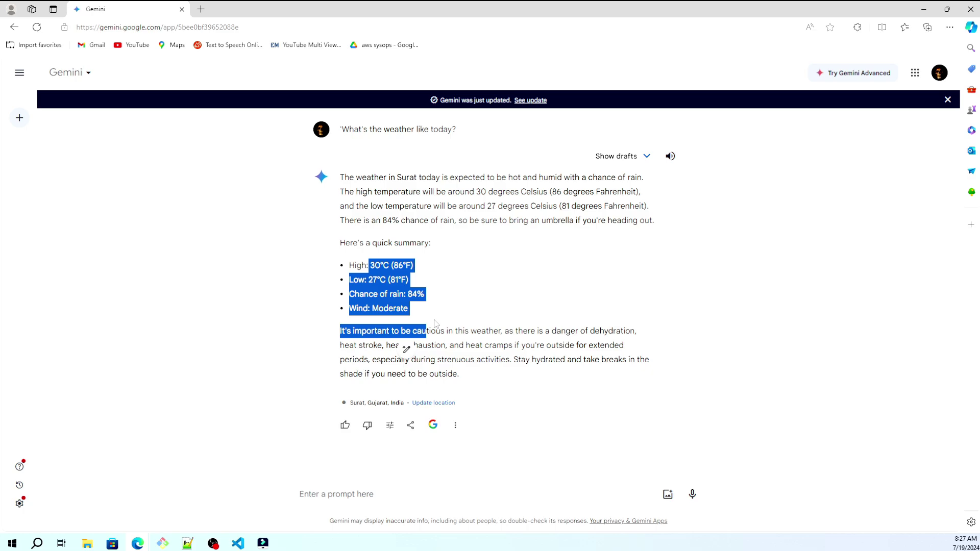
left_click(435, 324)
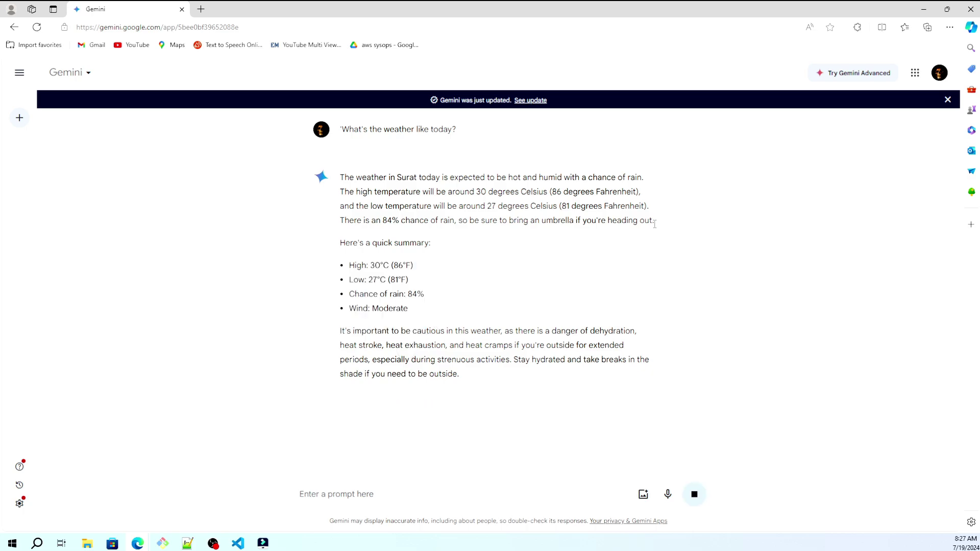
left_click_drag(397, 177, 622, 233)
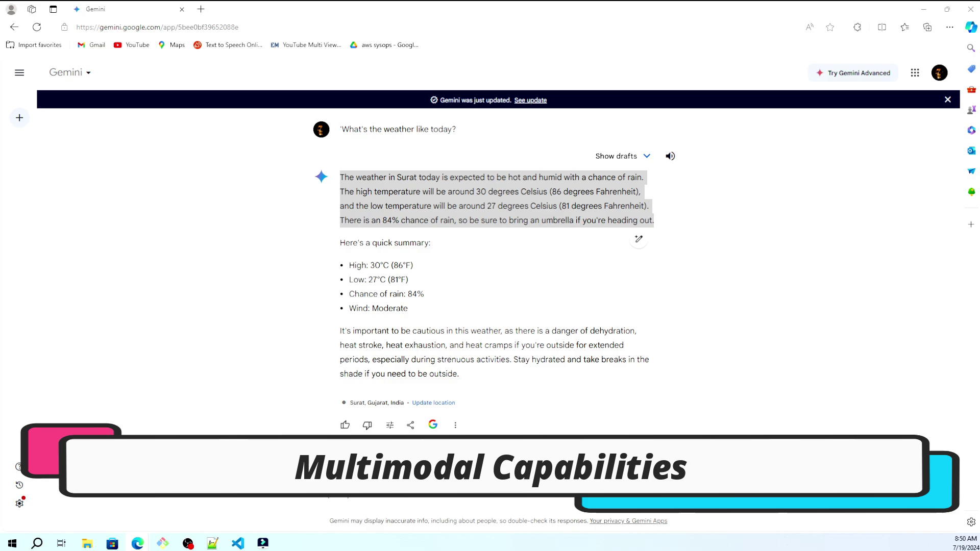
Attach the lion photo, accepting the data notice, and send it captioned 'image check'.
left_click(720, 411)
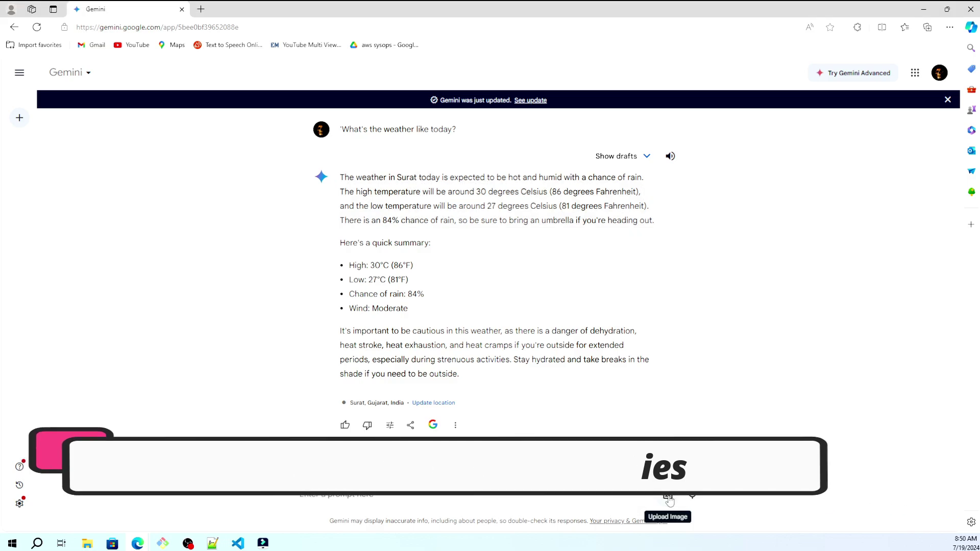
left_click(668, 494)
left_click(549, 346)
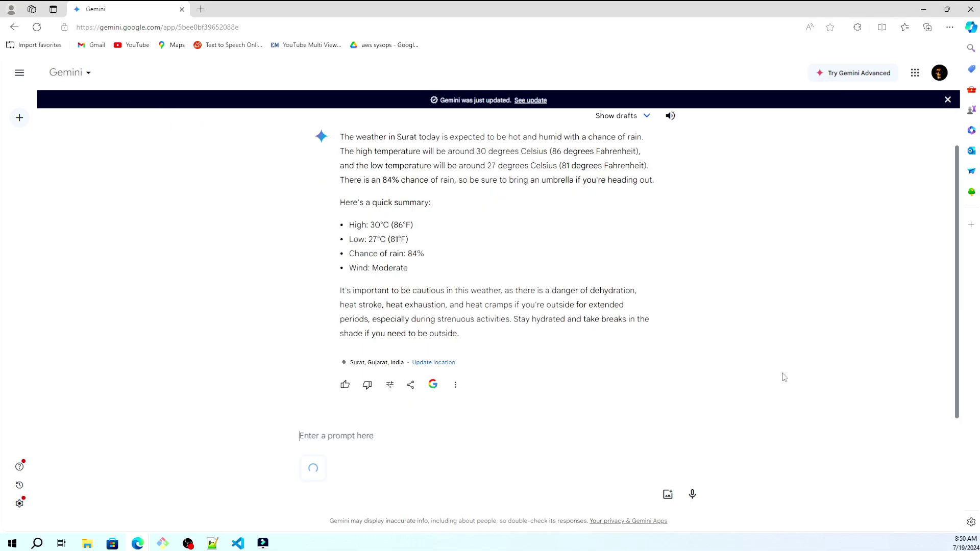
type("image check")
key("Return")
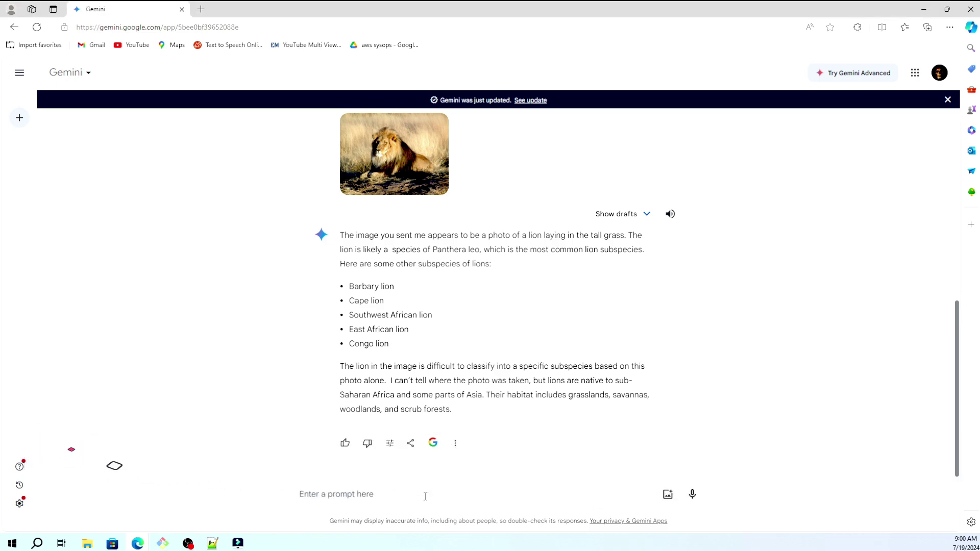
type("'Hola, ¿cómo estás?' translate to english")
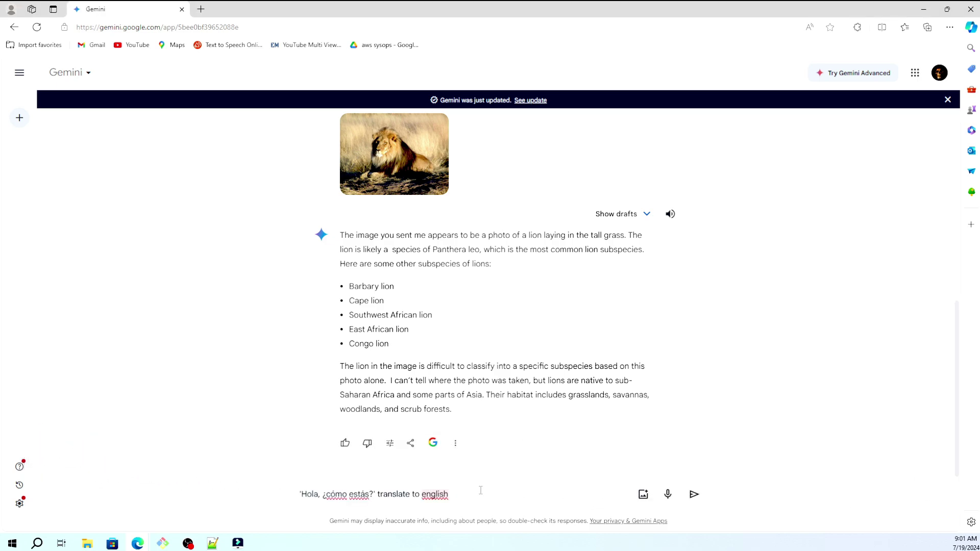
Send 'Hola, ¿cómo estás?' with 'translate to english' for translation.
left_click(694, 494)
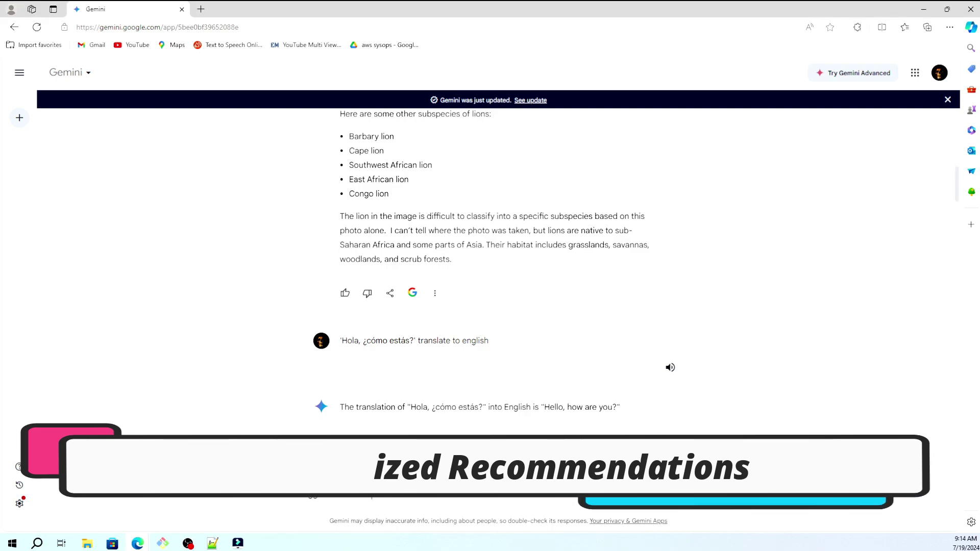
Send the 'suggest action movie' request.
key("Return")
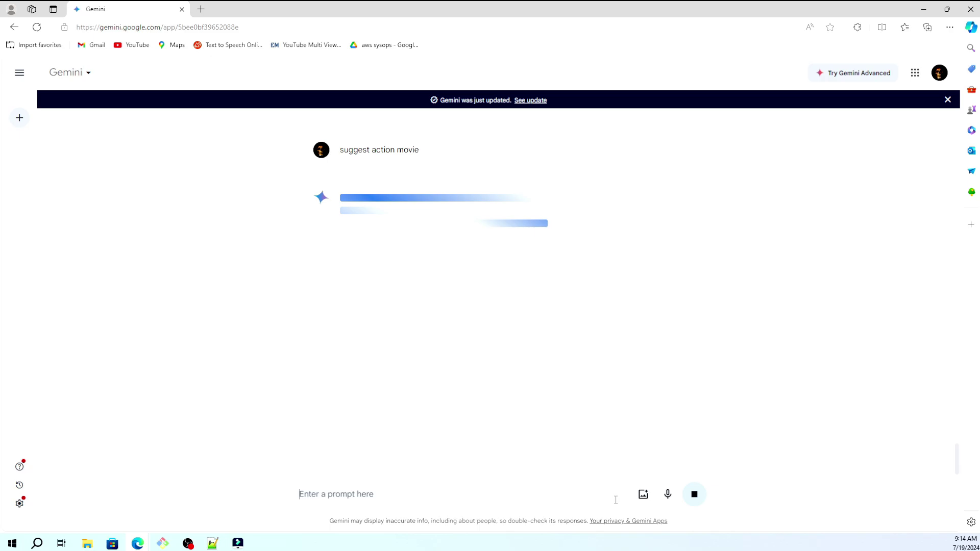
scroll(537, 391, "down", 5)
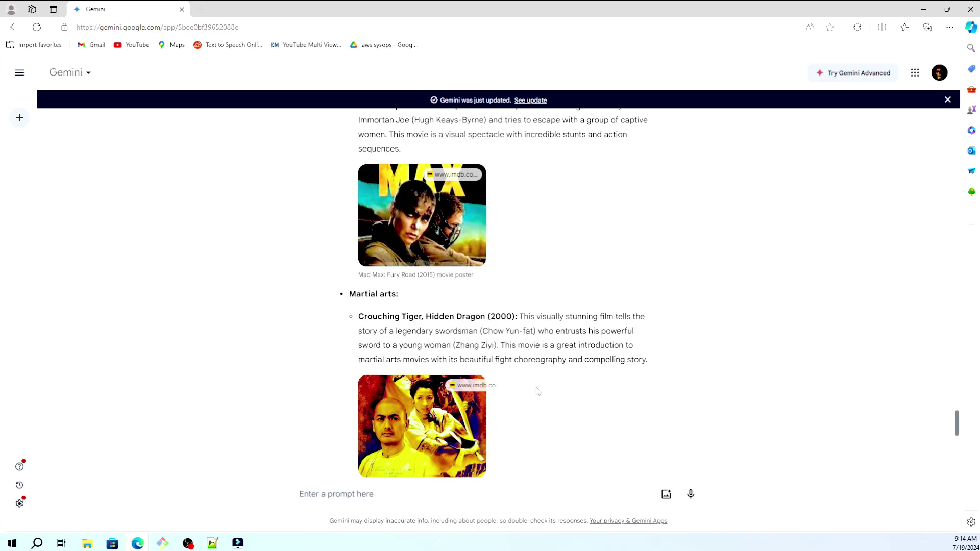
scroll(537, 391, "down", 2)
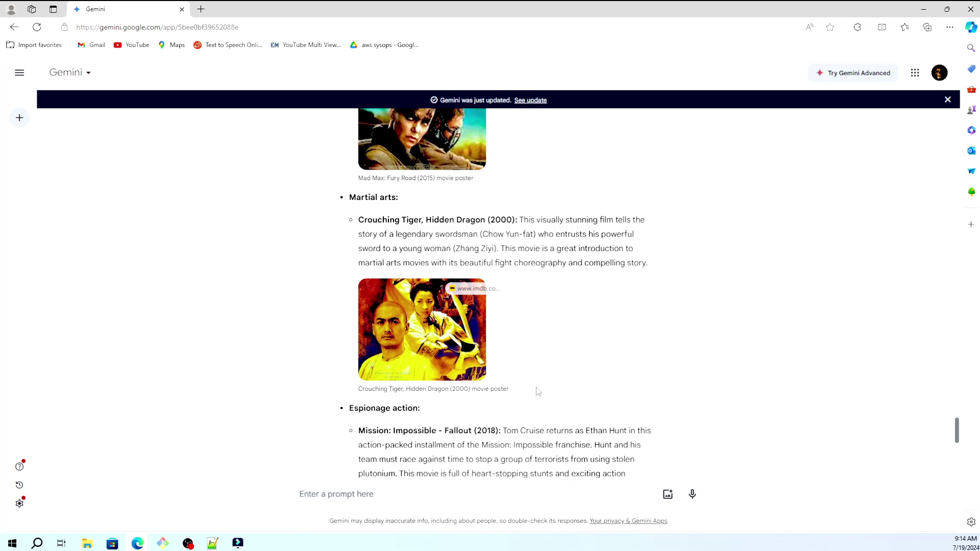
scroll(536, 392, "down", 5)
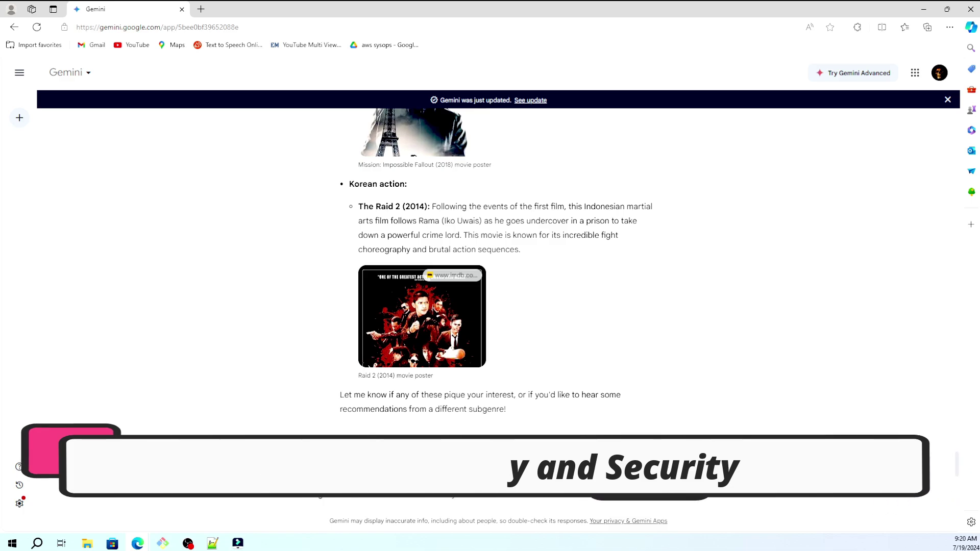
Send 'configure two-factor authentication' and open Google's 2-Step Verification support link.
key("BackSpace")
key("BackSpace")
key("BackSpace")
key("BackSpace")
key("BackSpace")
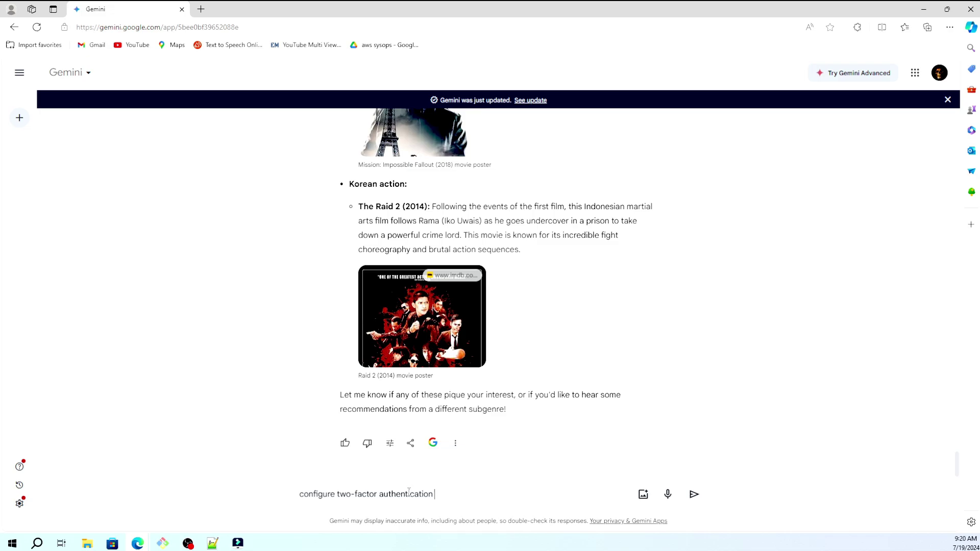
key("Return")
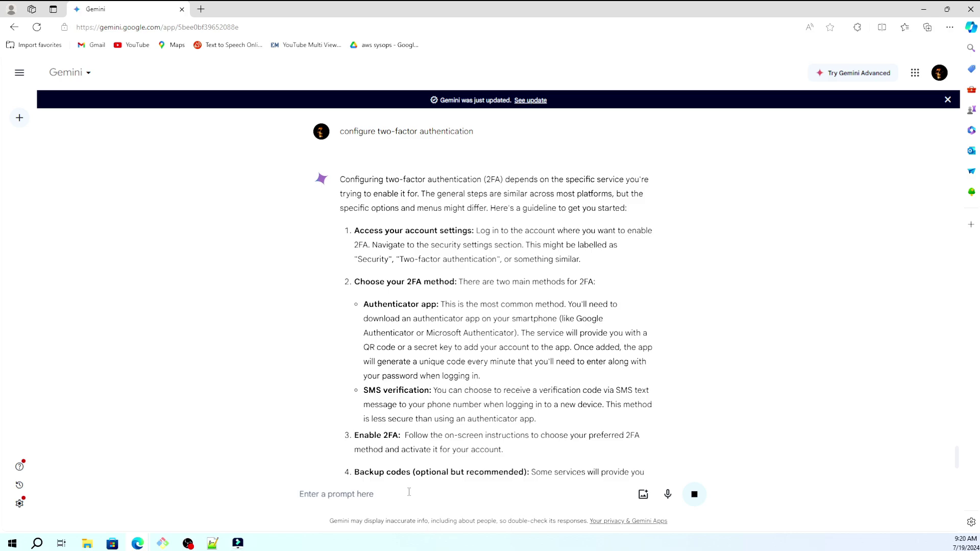
scroll(629, 266, "down", 3)
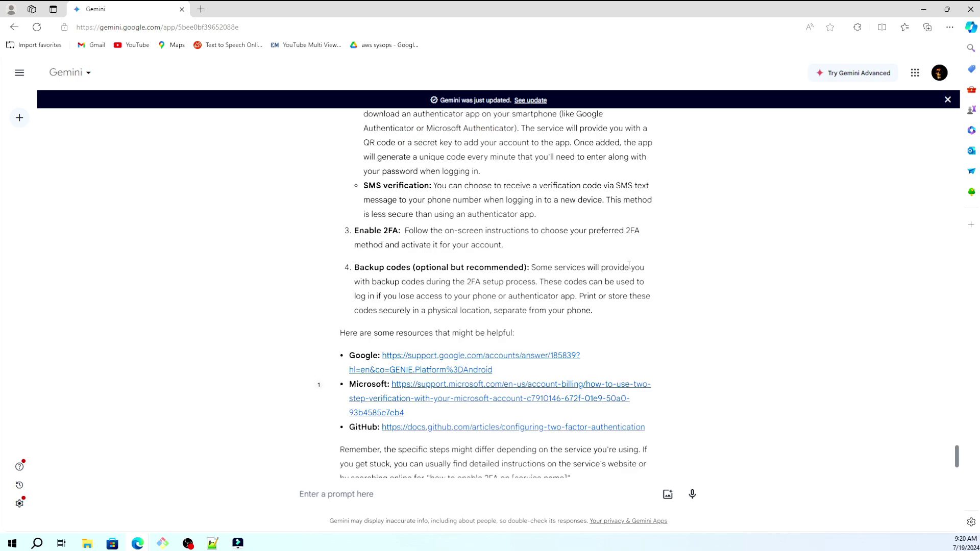
scroll(541, 328, "down", 2)
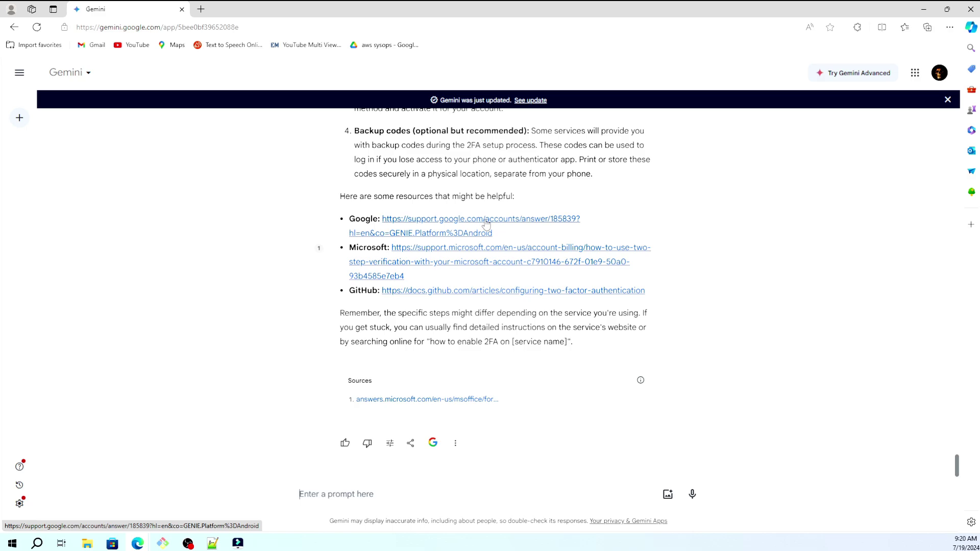
left_click(486, 223)
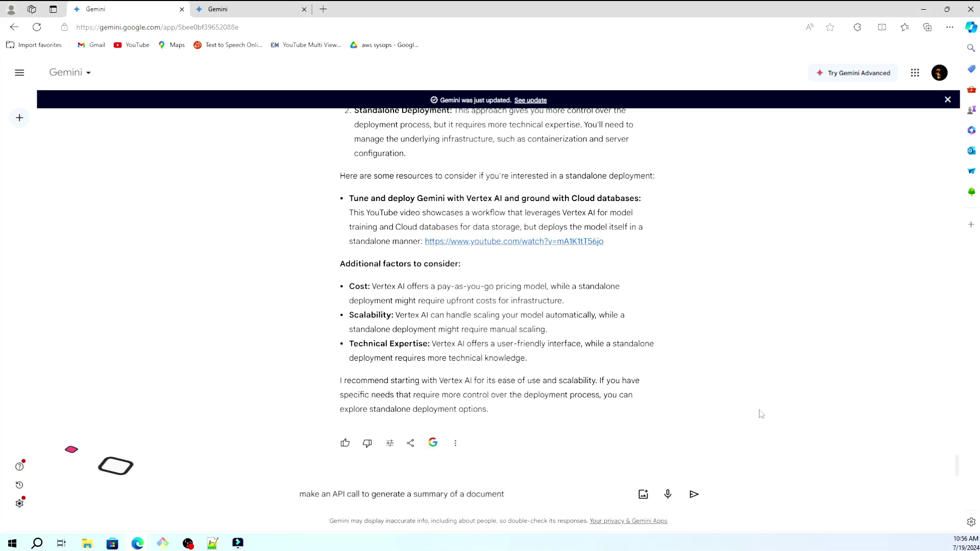
Select and send 'make an API call to generate a summary of a document'.
triple_click(328, 495)
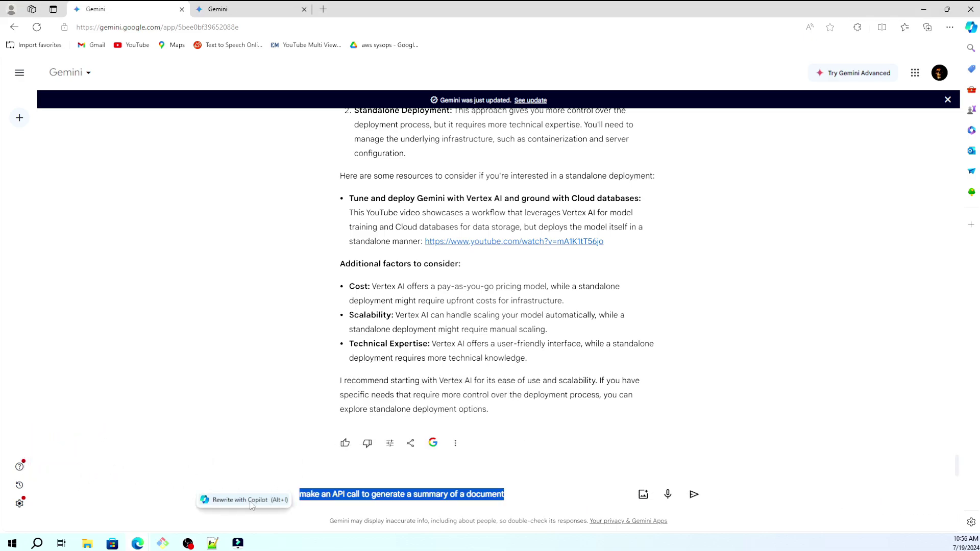
key("Return")
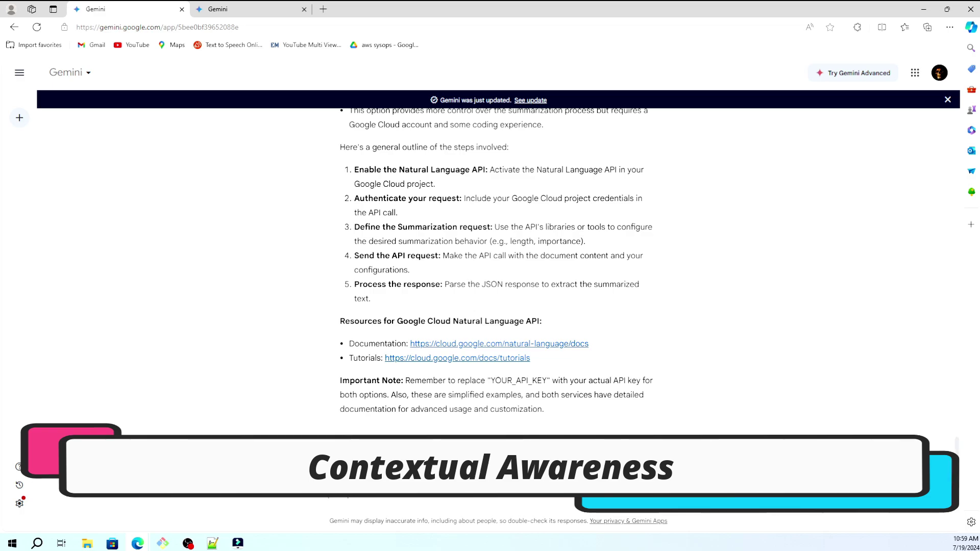
Send the 'I need a hotel room' request.
key("Return")
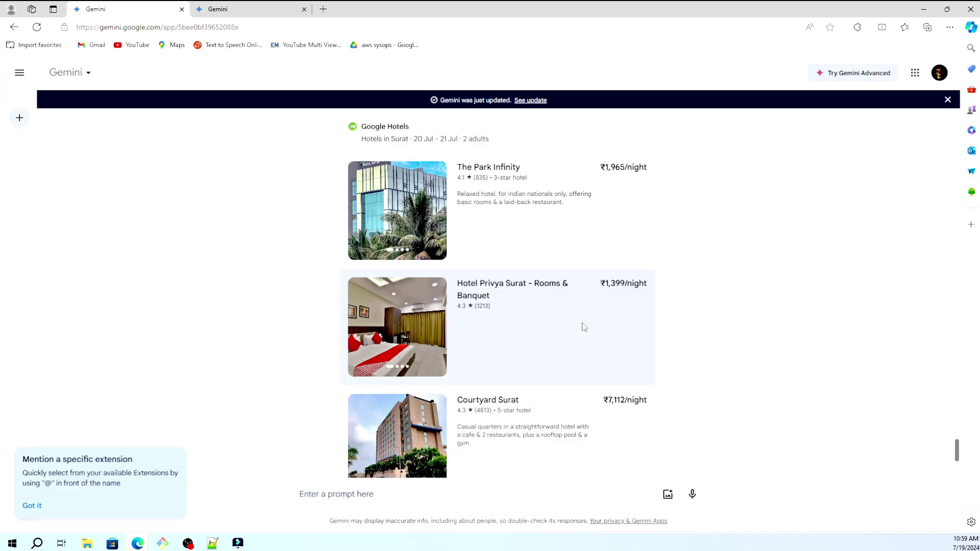
scroll(703, 385, "down", 3)
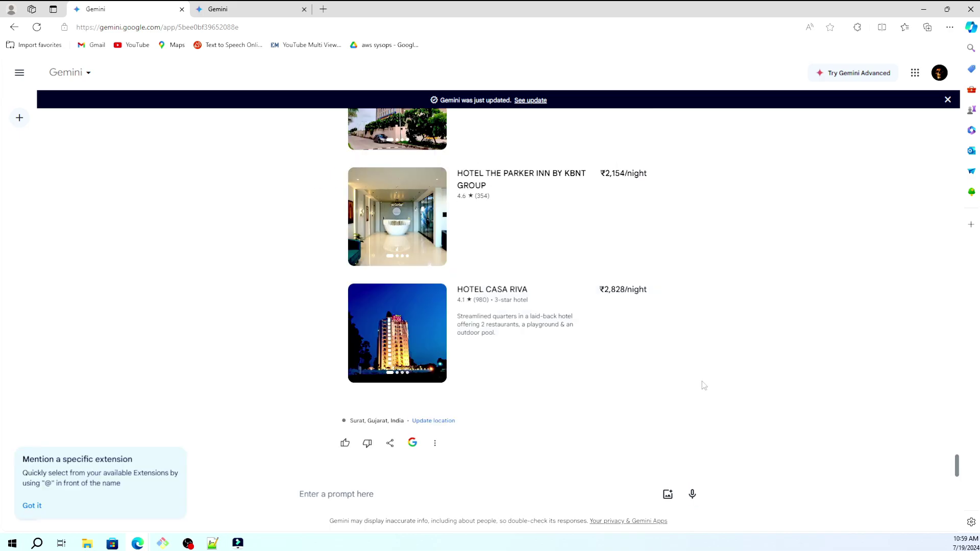
scroll(703, 385, "up", 5)
scroll(703, 386, "up", 2)
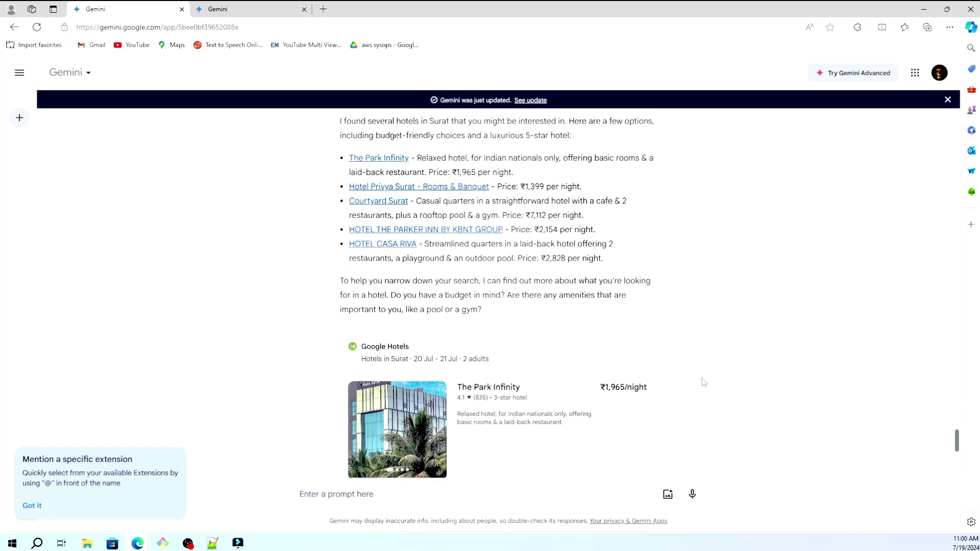
scroll(703, 382, "up", 2)
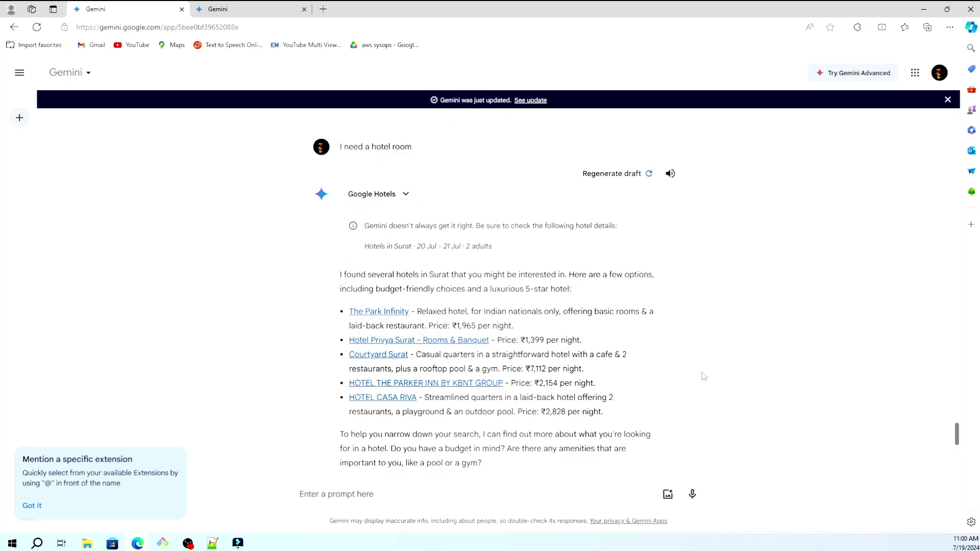
scroll(703, 376, "down", 1)
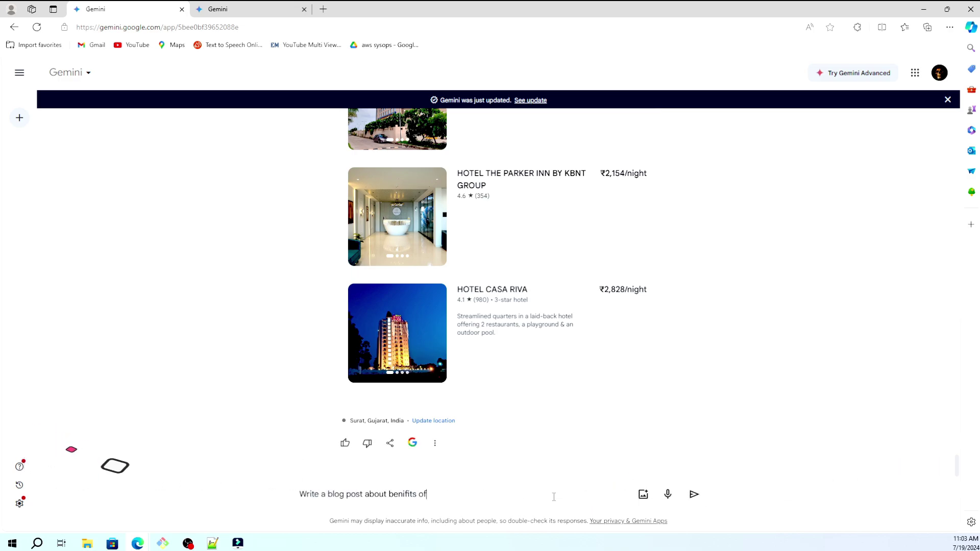
type("AI")
Send 'Write a blog post about benifits of AI'.
key("Return")
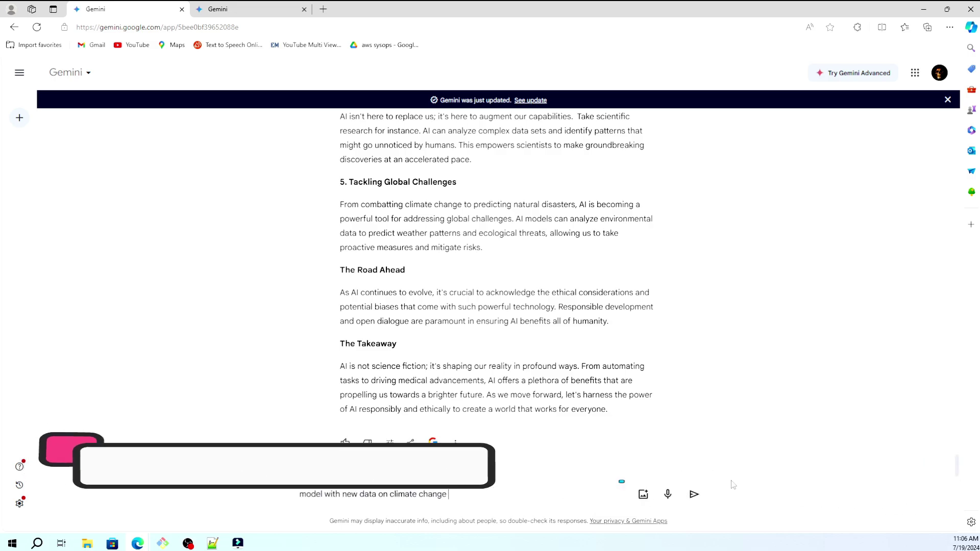
Send the question about how new climate-change data enhances climate models.
key("Return")
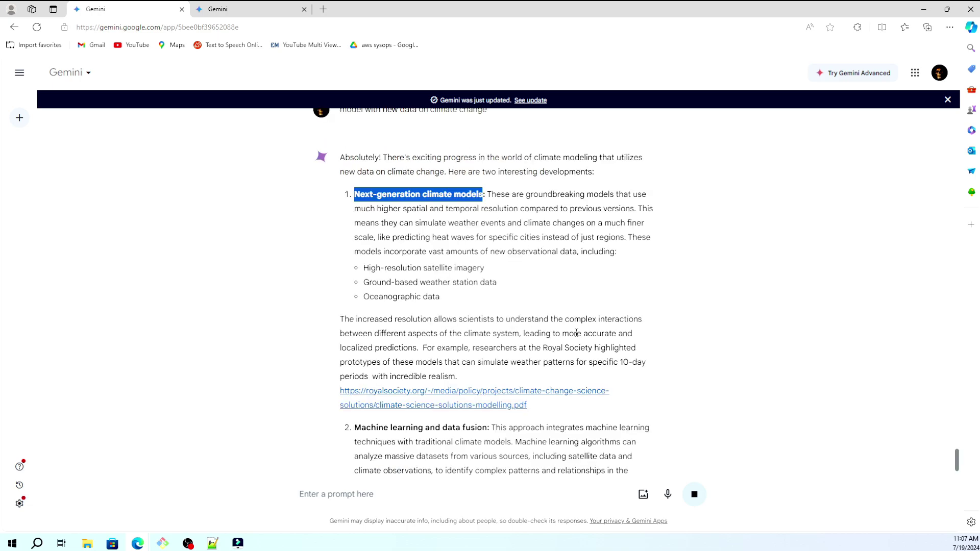
scroll(467, 132, "down", 1)
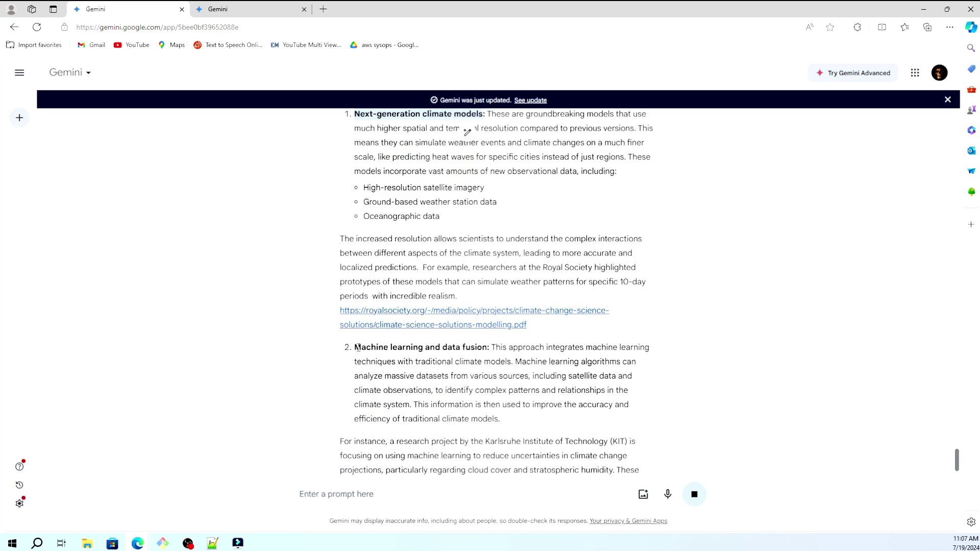
scroll(467, 132, "down", 2)
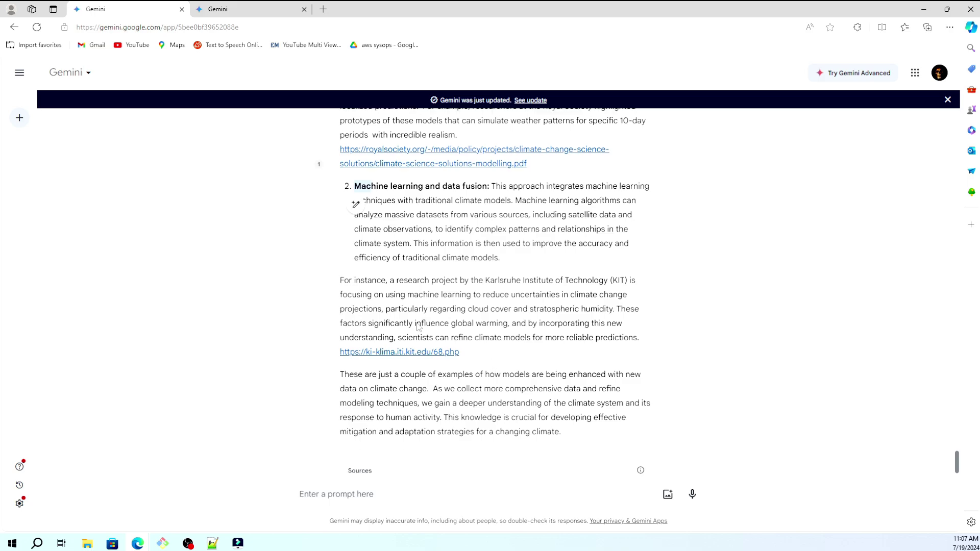